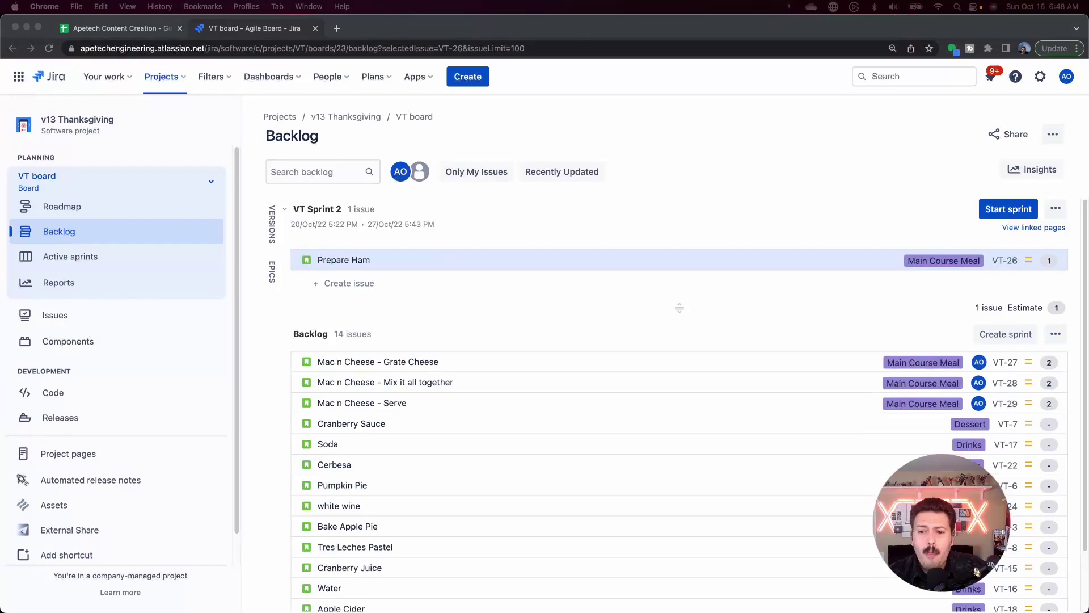
On the roadmap, correct the VT-21 epic's title from Spirtis to Spirits.
{"action": "scroll", "coordinate": [679, 397], "scroll_direction": "down", "scroll_amount": 3}
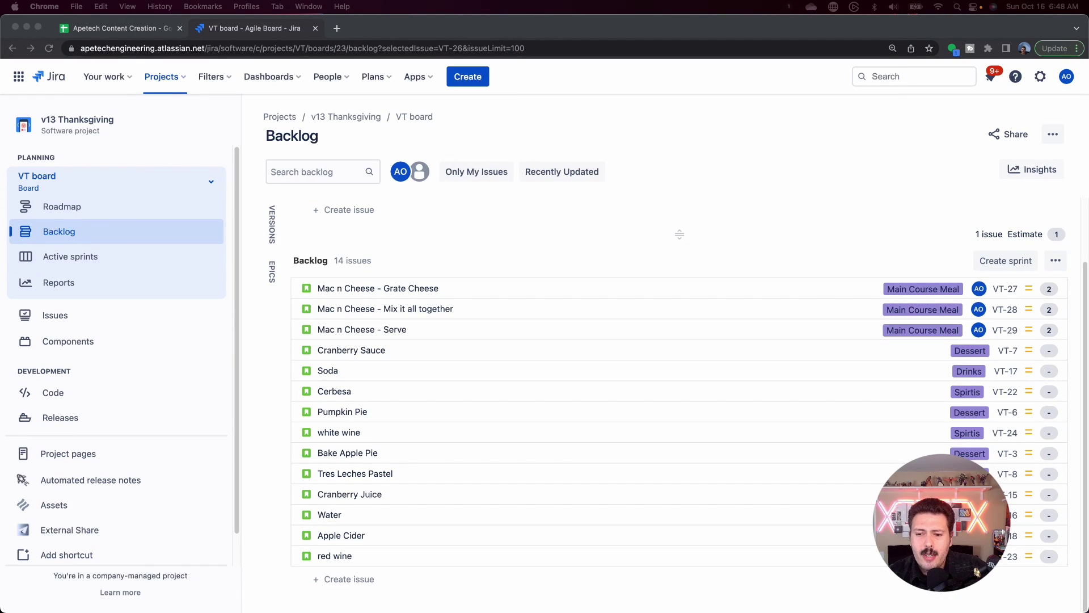
{"action": "scroll", "coordinate": [679, 397], "scroll_direction": "up", "scroll_amount": 3}
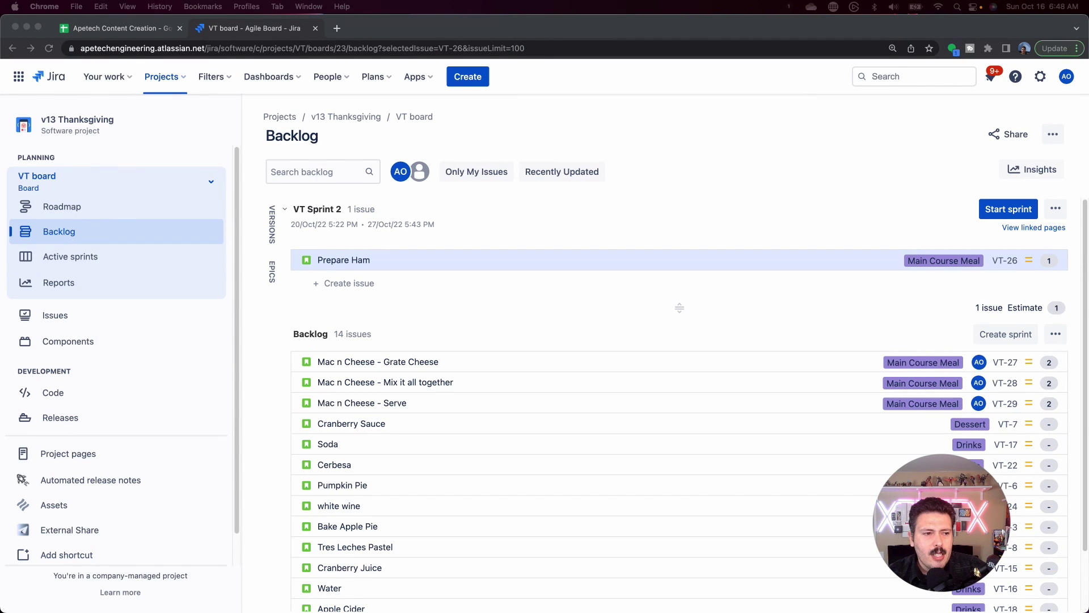
{"action": "left_click", "coordinate": [80, 207]}
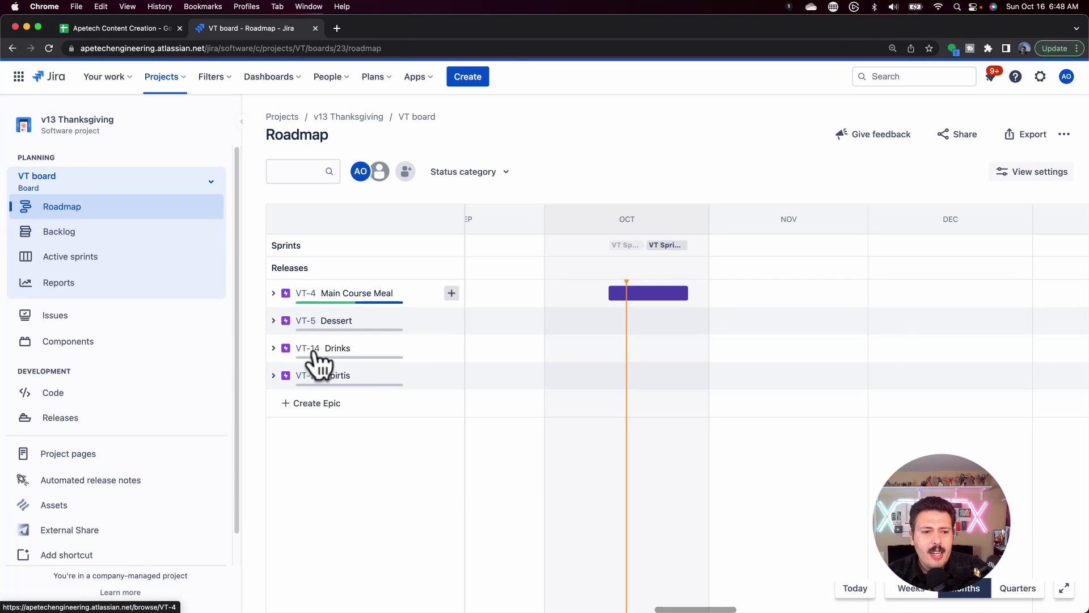
{"action": "left_click", "coordinate": [317, 404]}
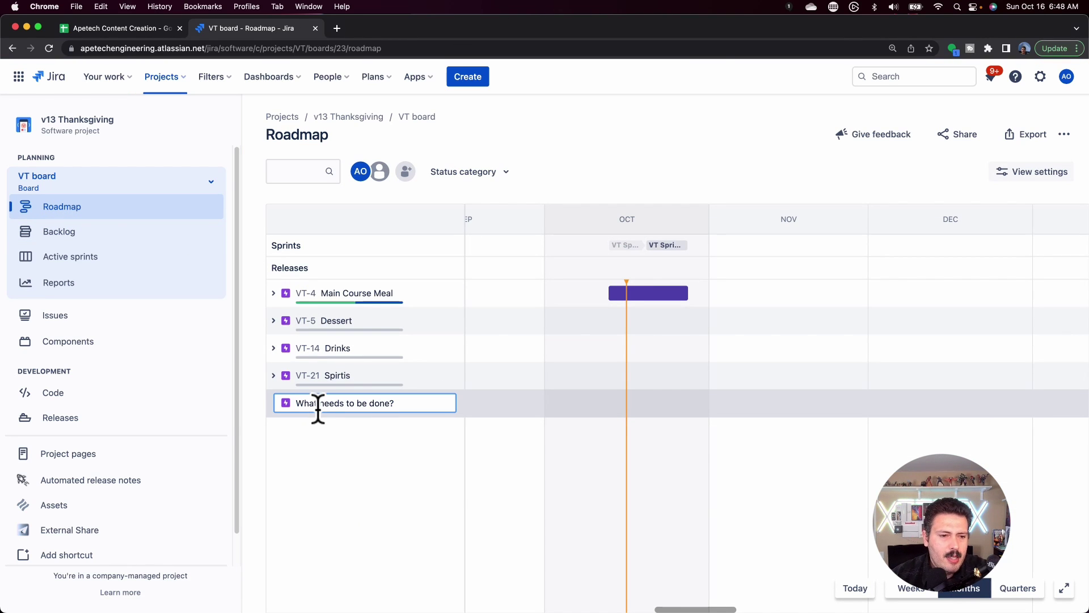
{"action": "left_click", "coordinate": [363, 377]}
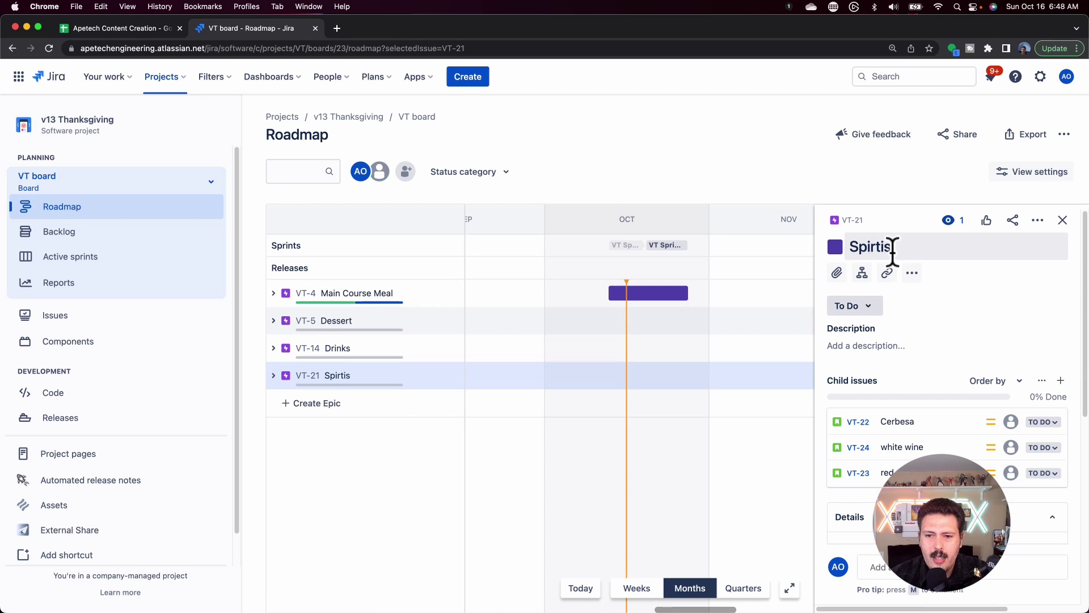
{"action": "left_click", "coordinate": [892, 249]}
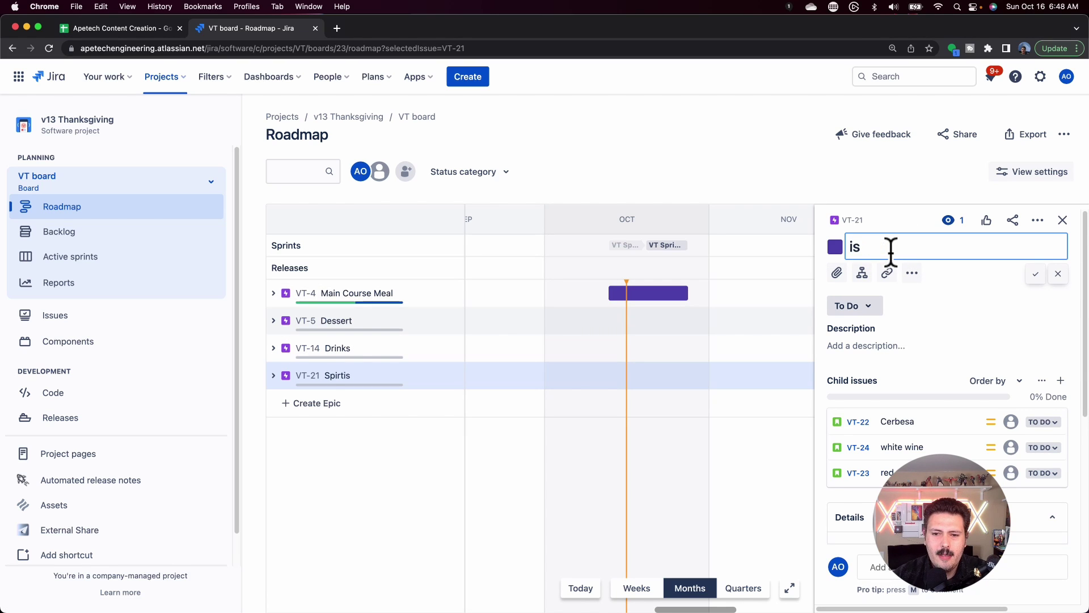
{"action": "type", "text": "its"}
{"action": "key", "text": "Return"}
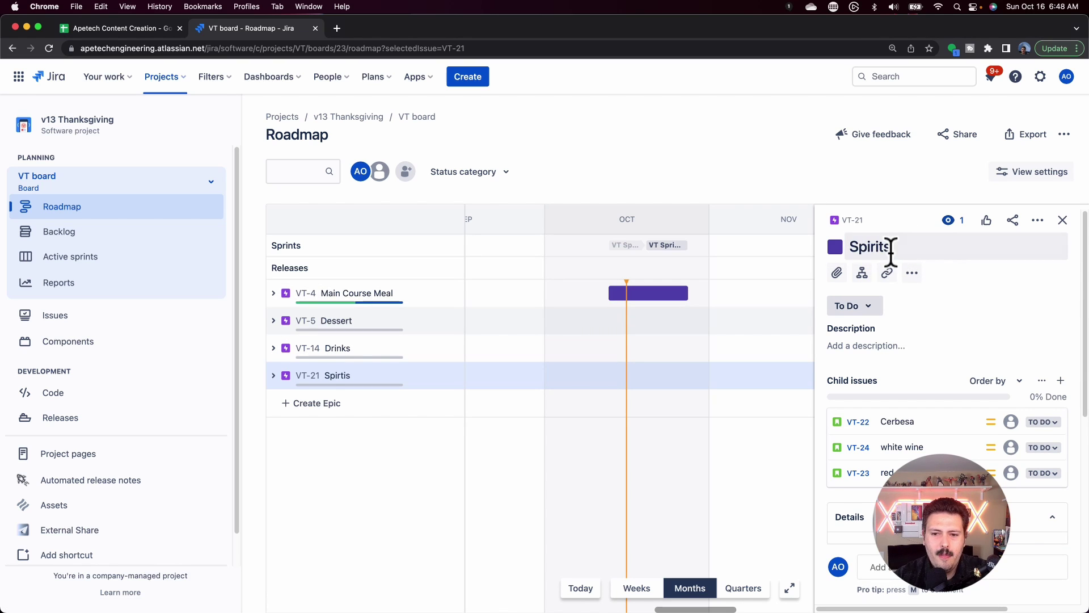
Add a new epic named Appetizer to the roadmap.
{"action": "left_click", "coordinate": [321, 406]}
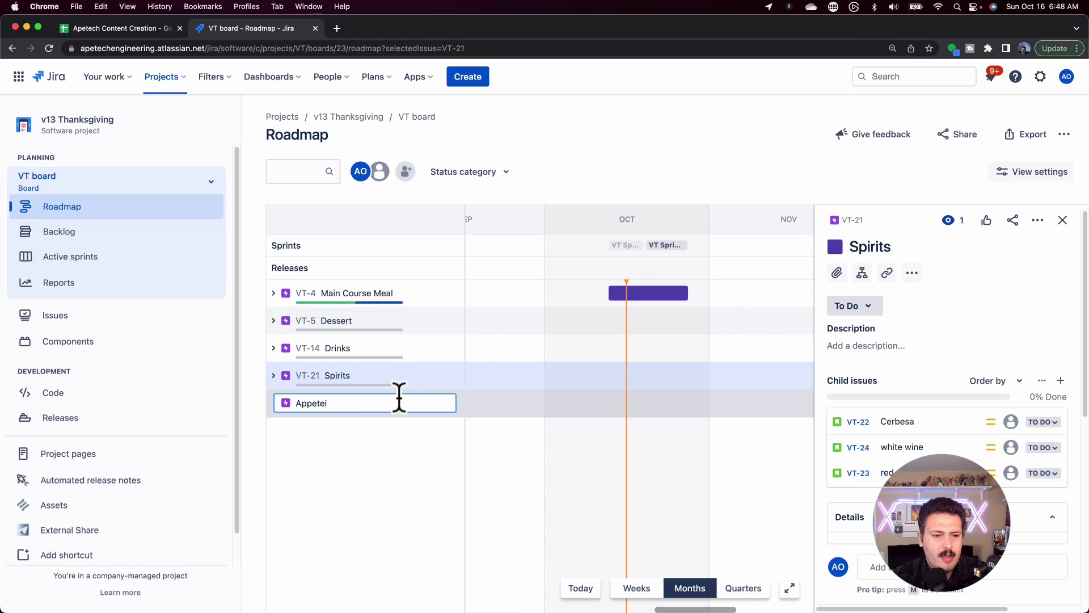
{"action": "type", "text": "Appetetize"}
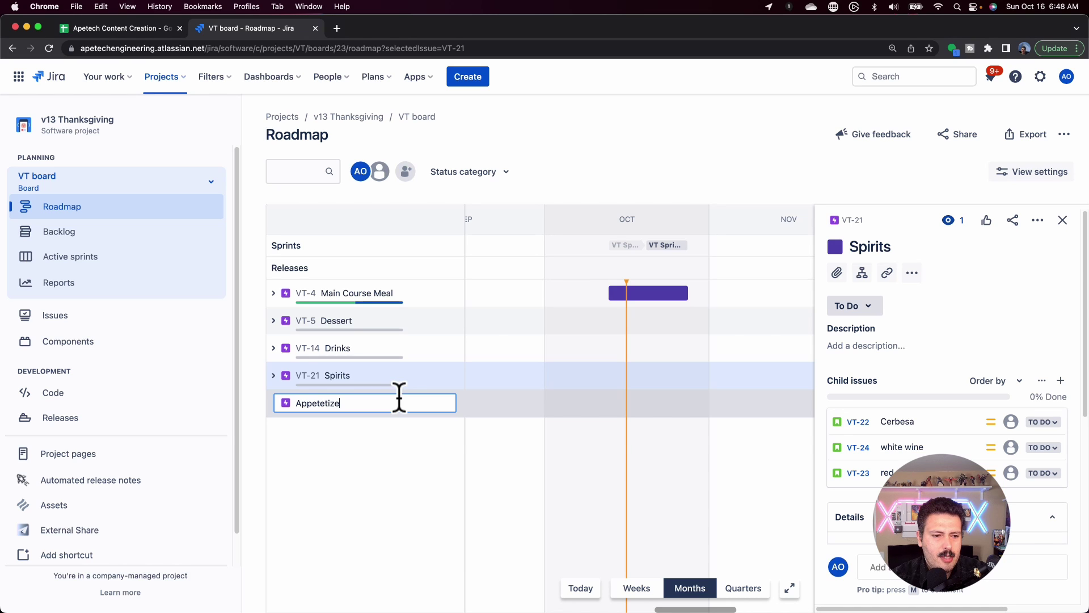
{"action": "type", "text": "r"}
{"action": "key", "text": "Return"}
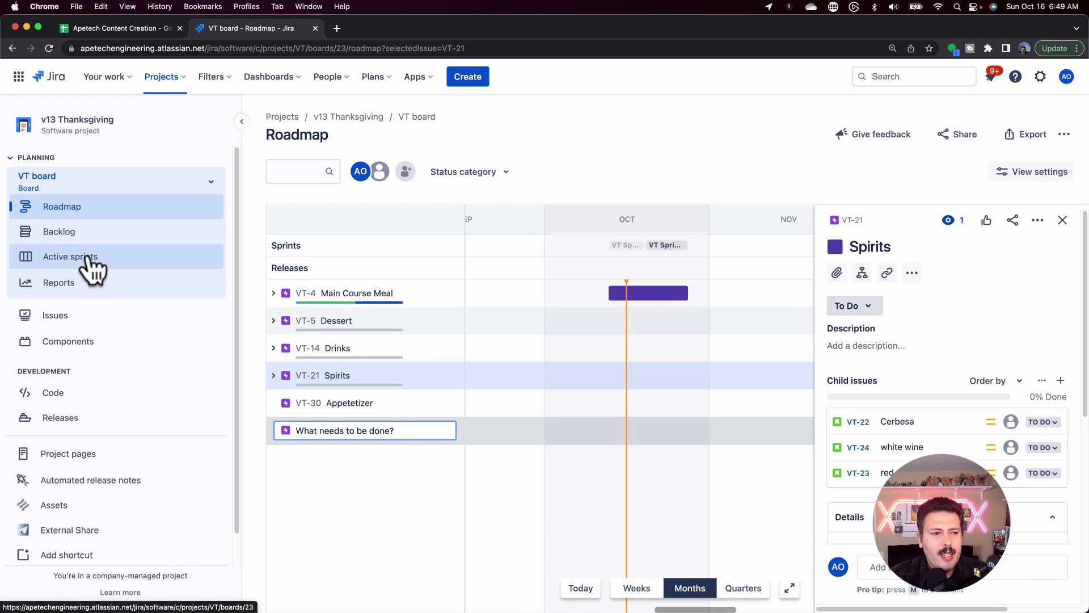
{"action": "left_click", "coordinate": [86, 238]}
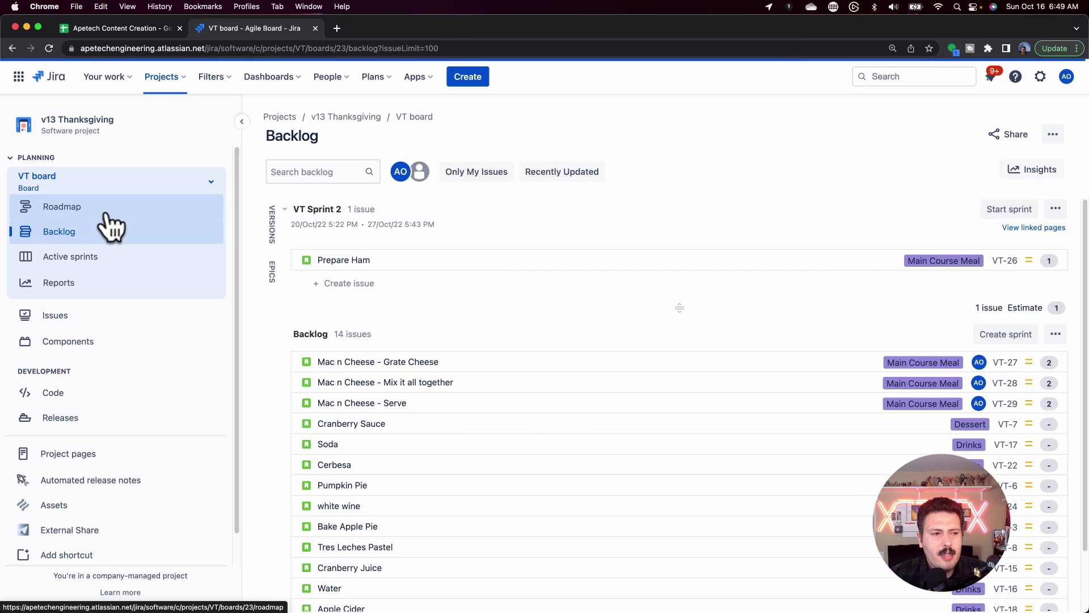
{"action": "left_click", "coordinate": [74, 208]}
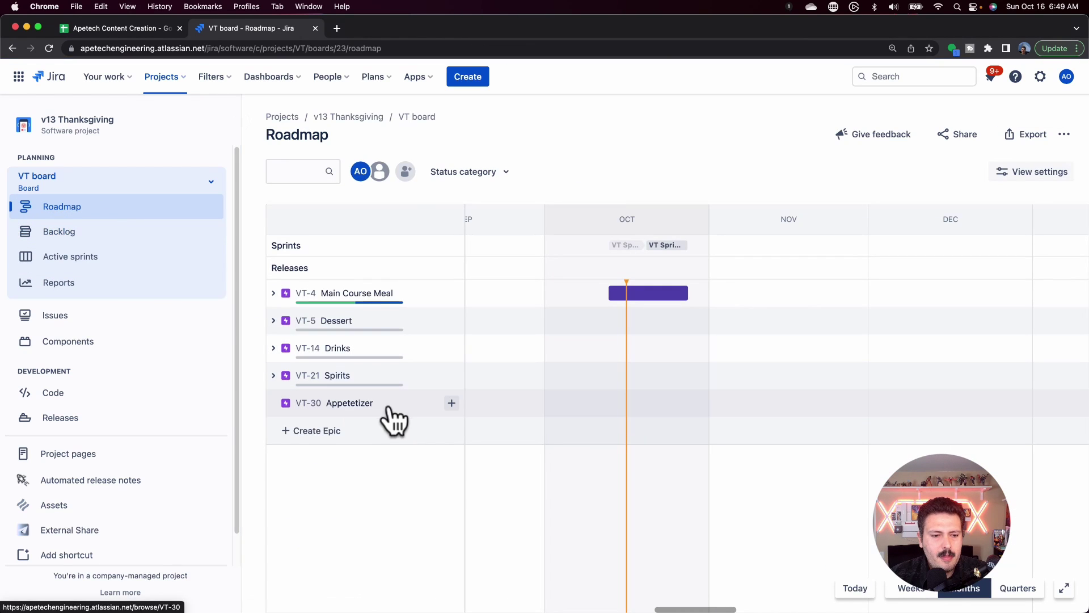
Create a Chicken Wings child issue (VT-31) under the Appetizer epic and view it in the backlog.
{"action": "left_click", "coordinate": [452, 403]}
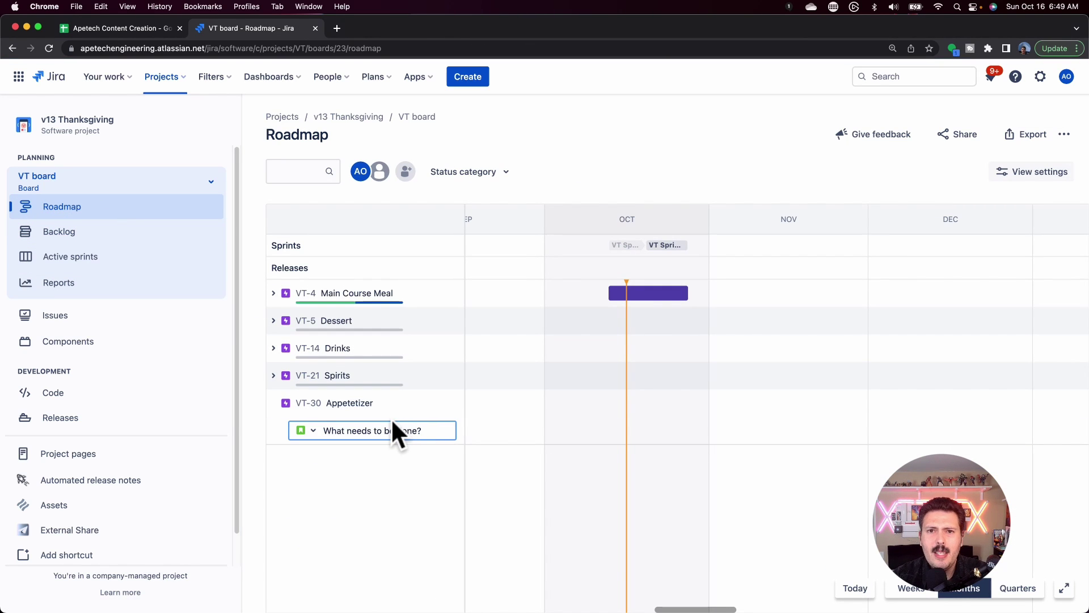
{"action": "type", "text": "Chicken Wings"}
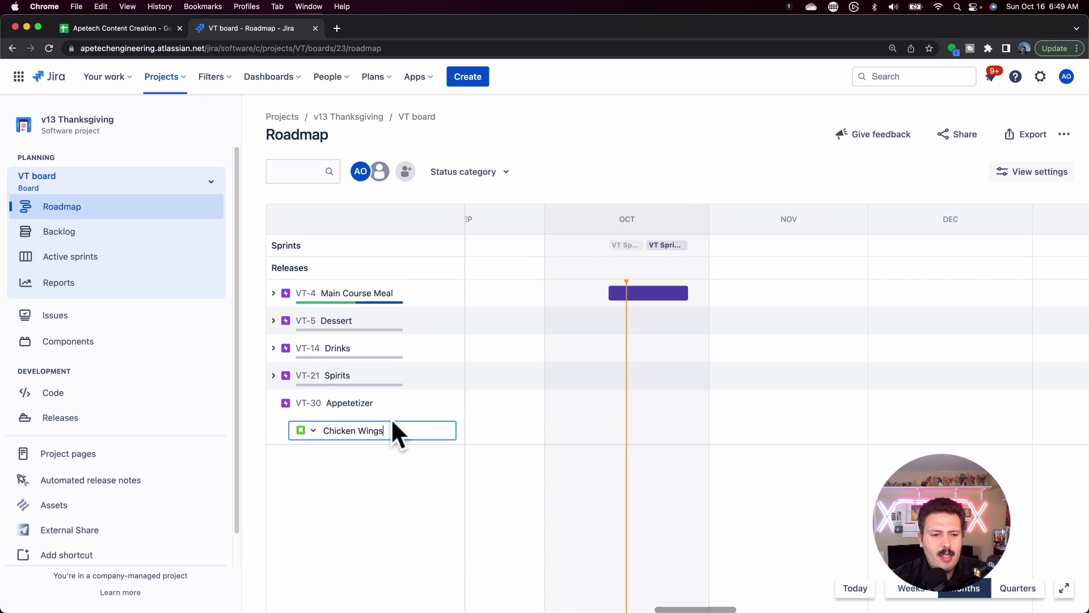
{"action": "key", "text": "Return"}
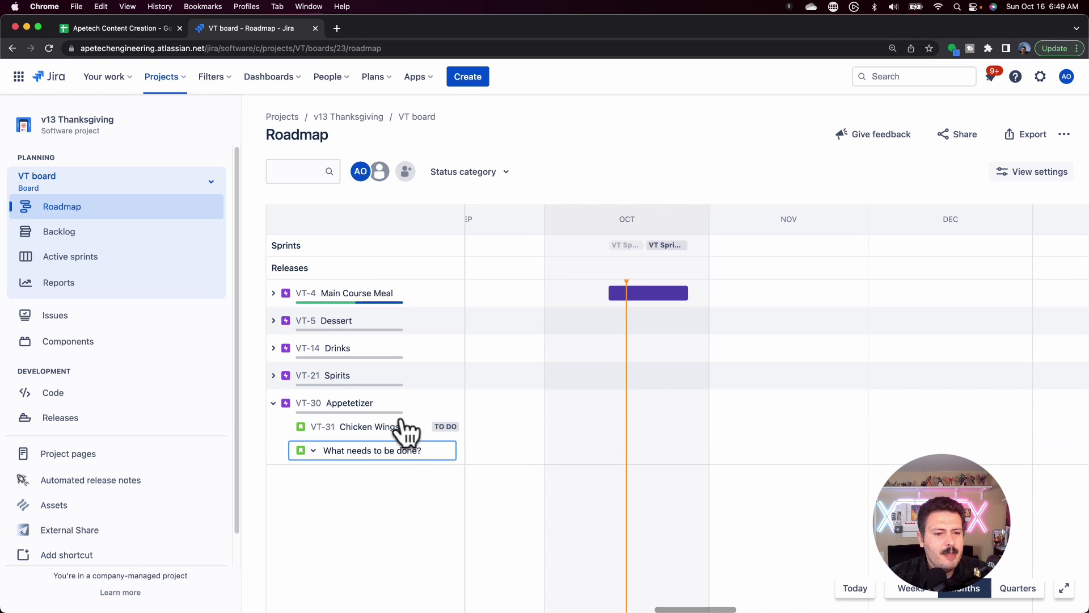
{"action": "left_click", "coordinate": [114, 233]}
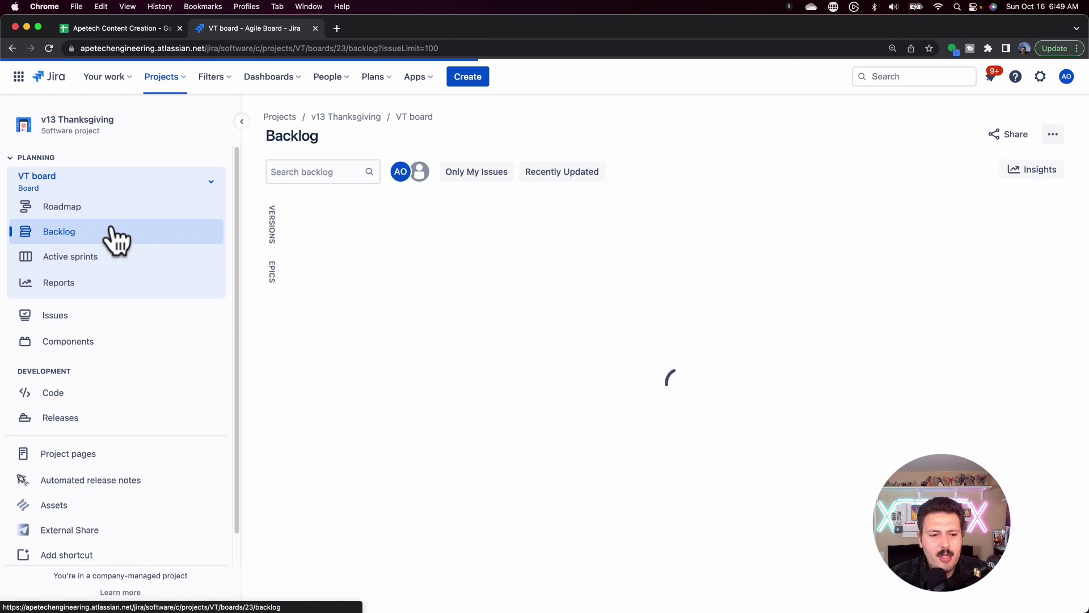
{"action": "scroll", "coordinate": [424, 394], "scroll_direction": "down", "scroll_amount": 3}
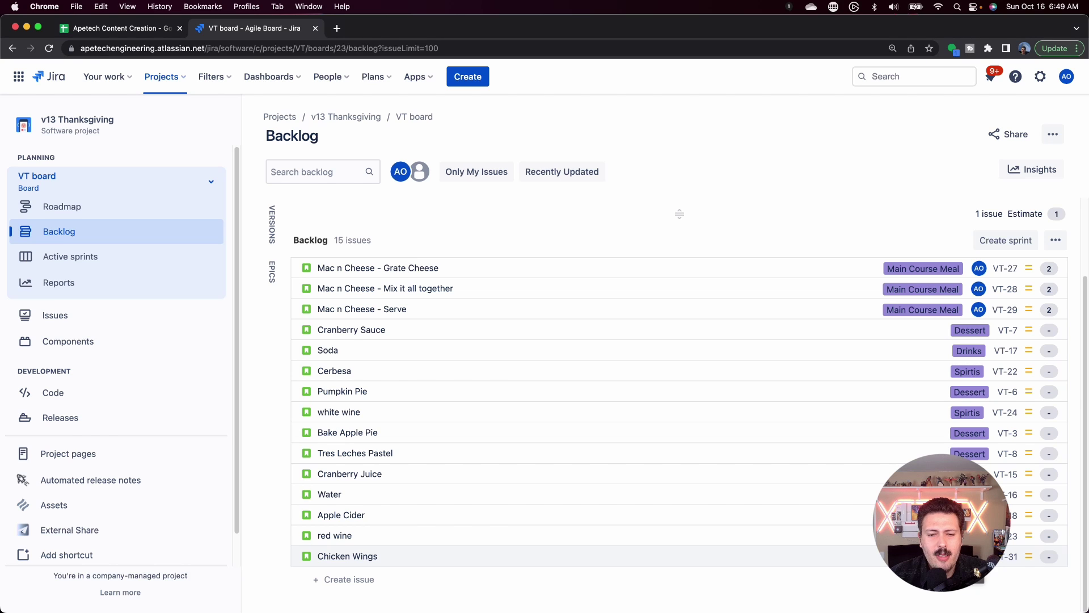
Review the backlog issues, then show the epics panel listing all five epics.
{"action": "scroll", "coordinate": [679, 397], "scroll_direction": "up", "scroll_amount": 3}
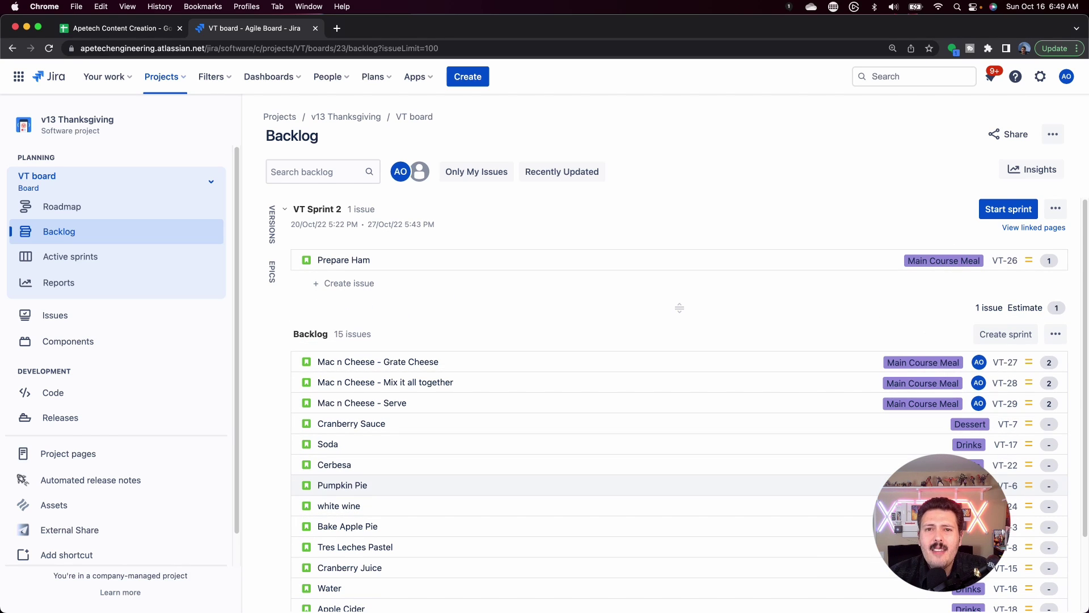
{"action": "scroll", "coordinate": [928, 297], "scroll_direction": "down", "scroll_amount": 3}
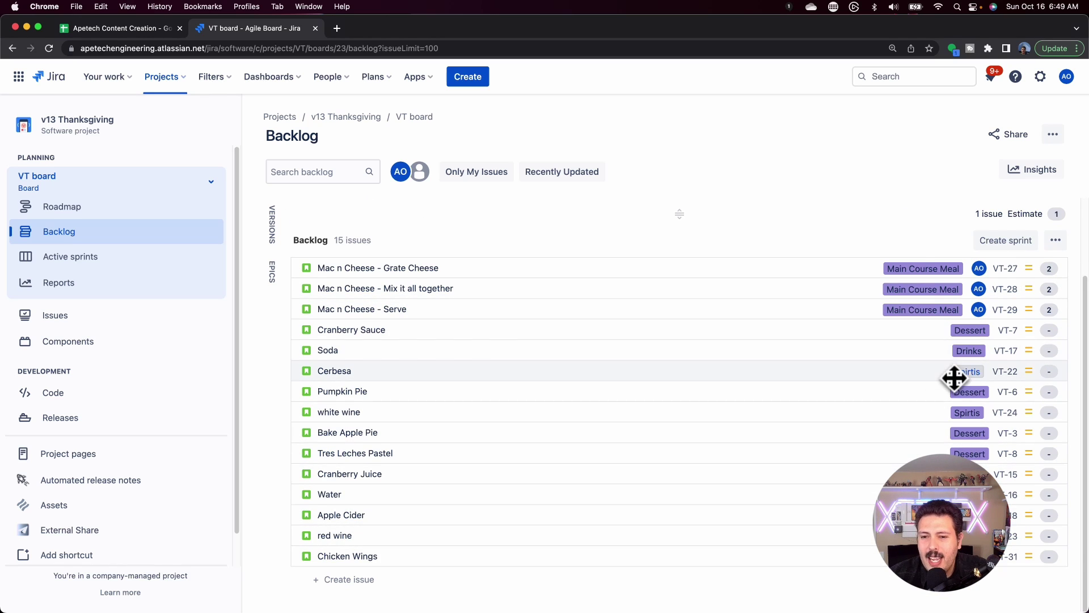
{"action": "scroll", "coordinate": [954, 372], "scroll_direction": "up", "scroll_amount": 3}
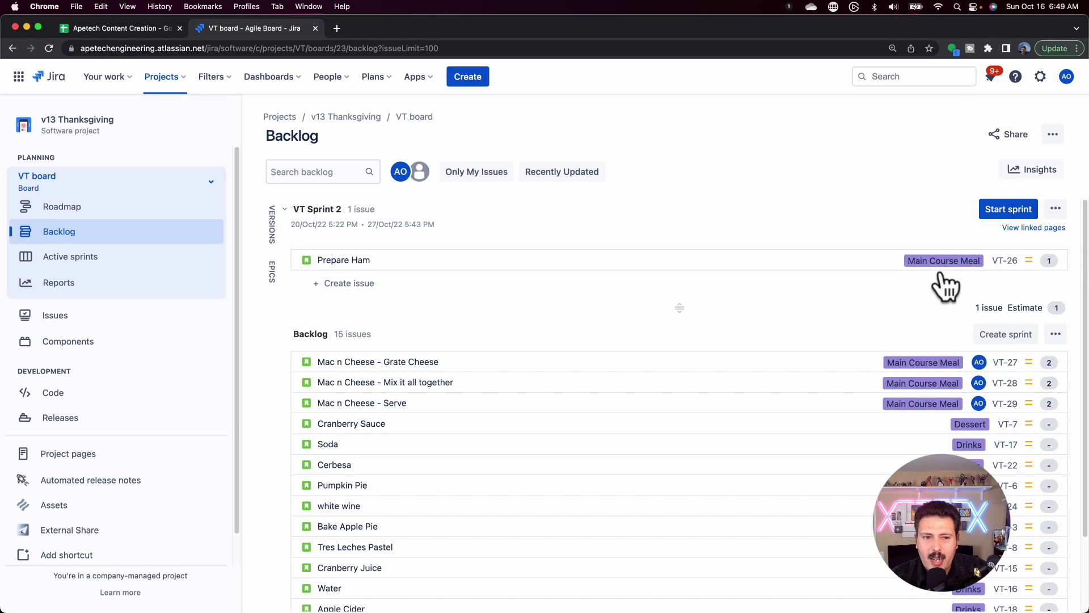
{"action": "scroll", "coordinate": [945, 287], "scroll_direction": "down", "scroll_amount": 3}
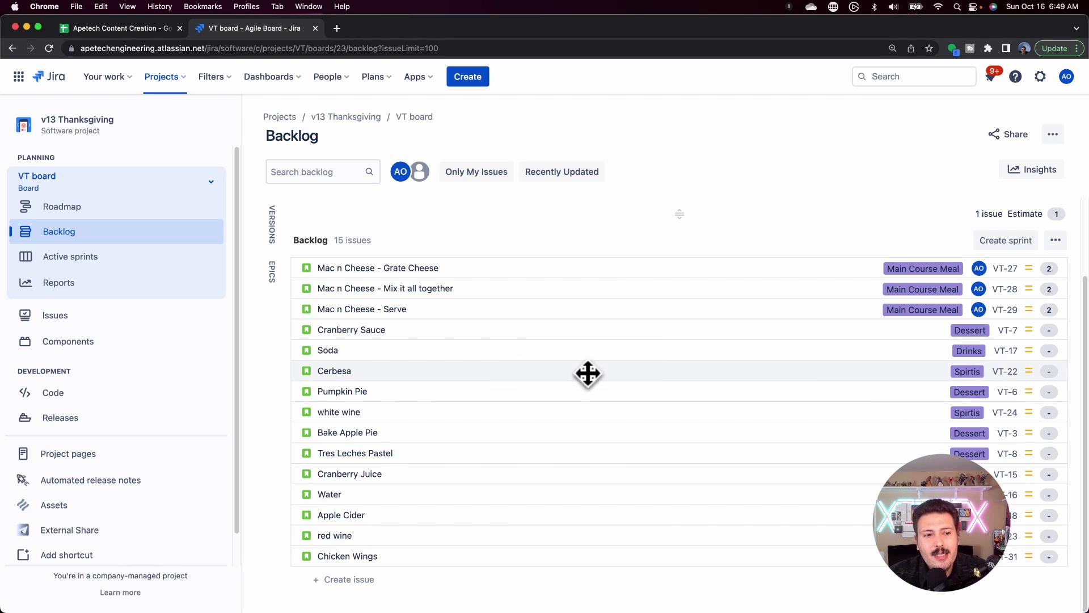
{"action": "left_click", "coordinate": [273, 278]}
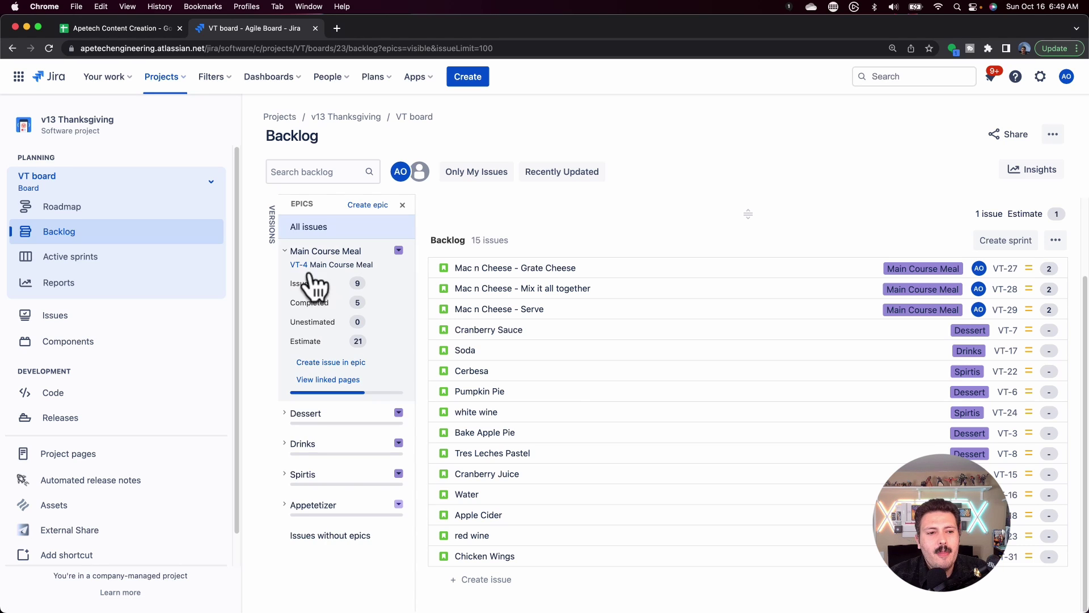
Collapse Main Course Meal, then colour it green, Dessert teal and Drinks blue.
{"action": "left_click", "coordinate": [295, 251]}
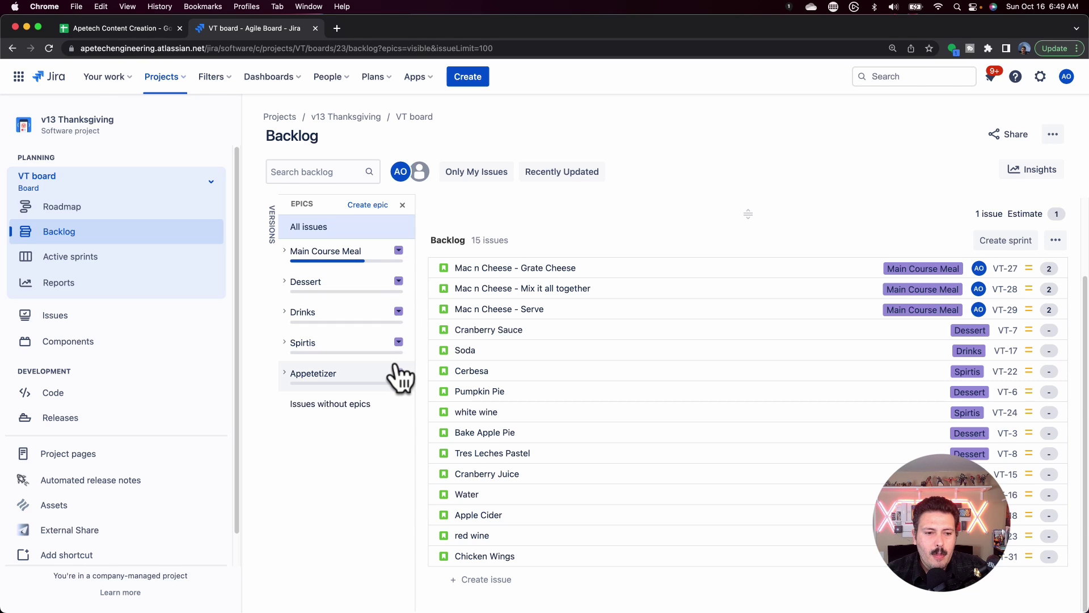
{"action": "left_click", "coordinate": [398, 251]}
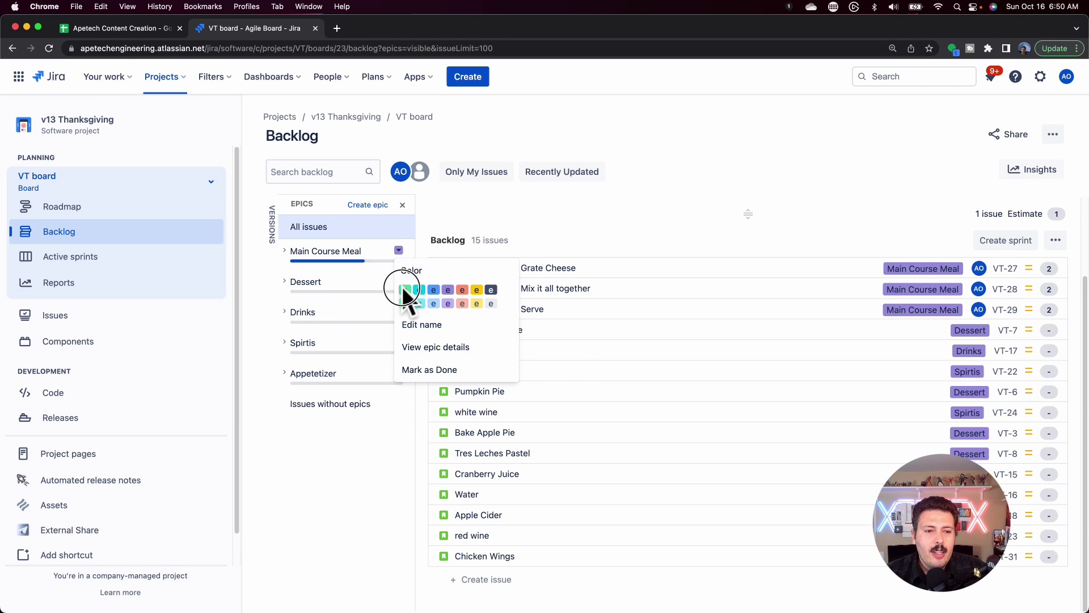
{"action": "left_click", "coordinate": [405, 290]}
{"action": "left_click", "coordinate": [399, 281]}
{"action": "left_click", "coordinate": [420, 320]}
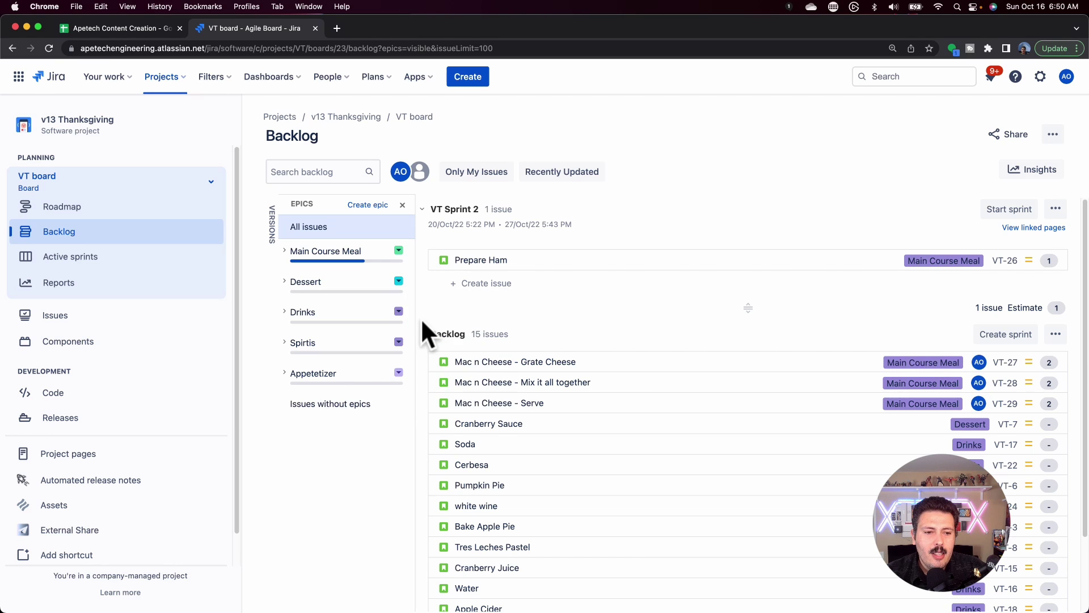
{"action": "left_click", "coordinate": [399, 312]}
{"action": "left_click", "coordinate": [434, 352]}
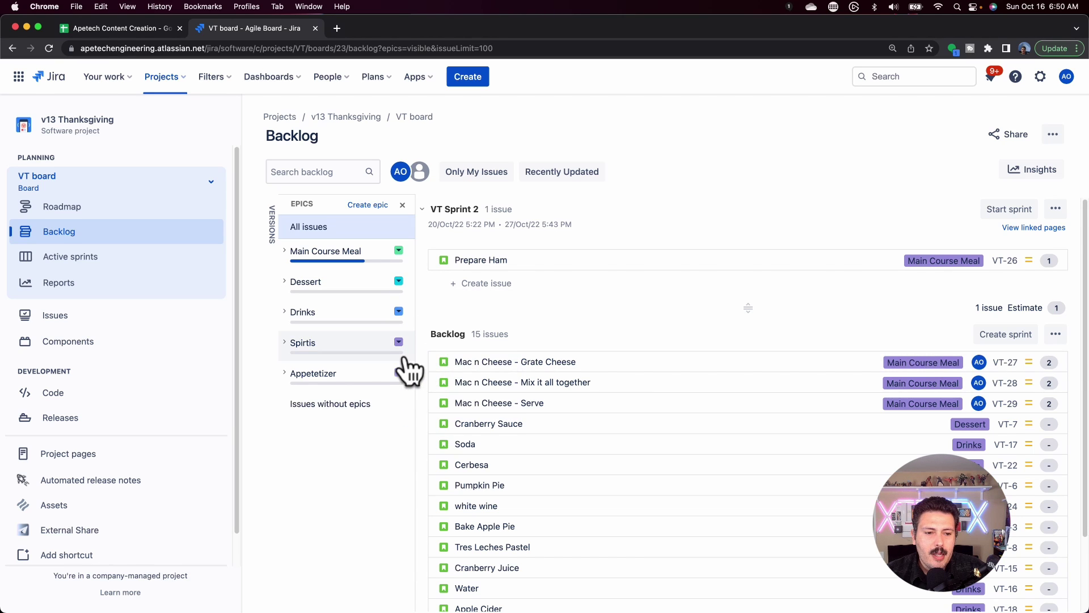
Colour the Spirtis epic purple and Appetizer red, then reload the backlog.
{"action": "left_click", "coordinate": [399, 342]}
{"action": "left_click", "coordinate": [448, 382]}
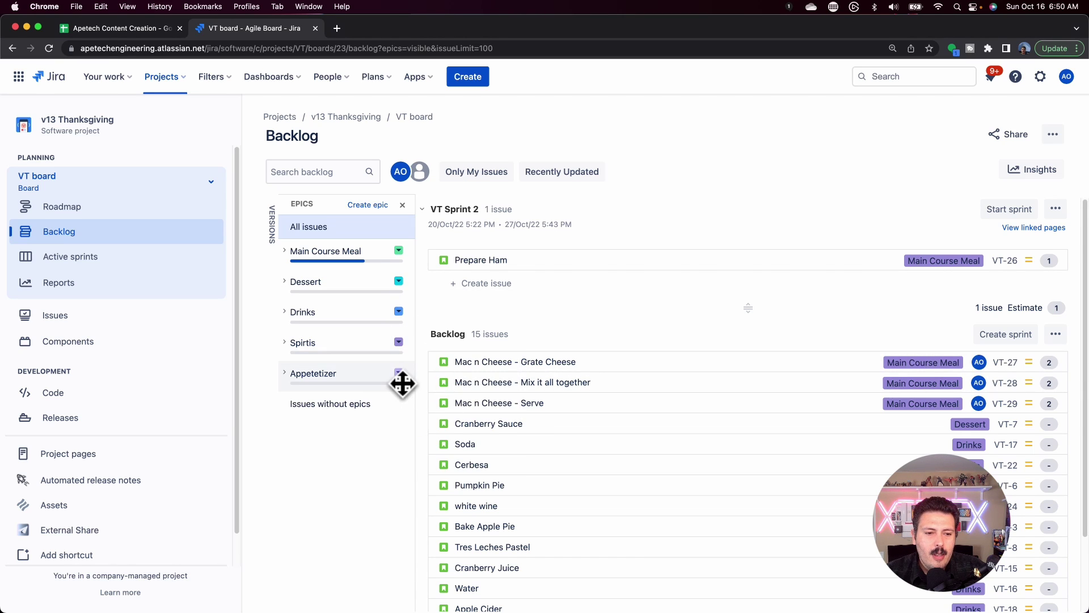
{"action": "left_click", "coordinate": [399, 372]}
{"action": "left_click", "coordinate": [463, 412]}
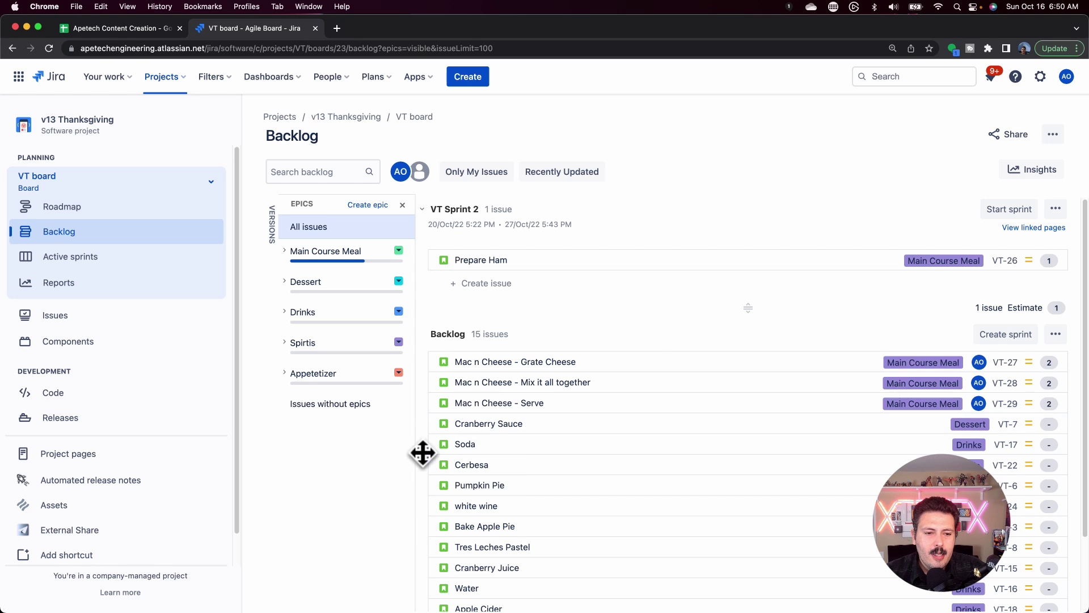
{"action": "scroll", "coordinate": [954, 401], "scroll_direction": "down", "scroll_amount": 3}
{"action": "scroll", "coordinate": [955, 402], "scroll_direction": "up", "scroll_amount": 3}
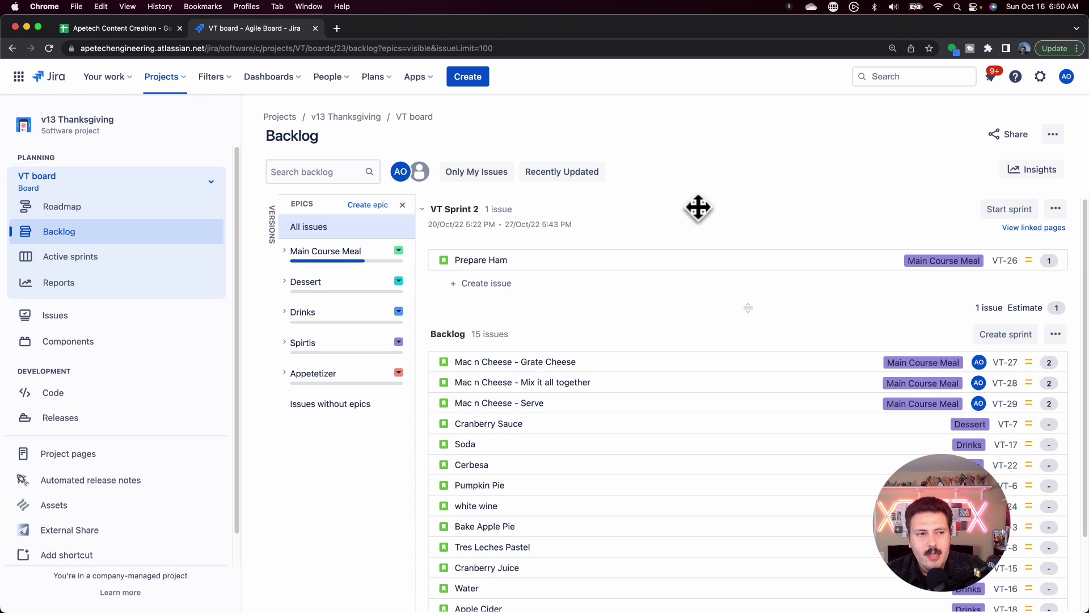
{"action": "left_click", "coordinate": [50, 53]}
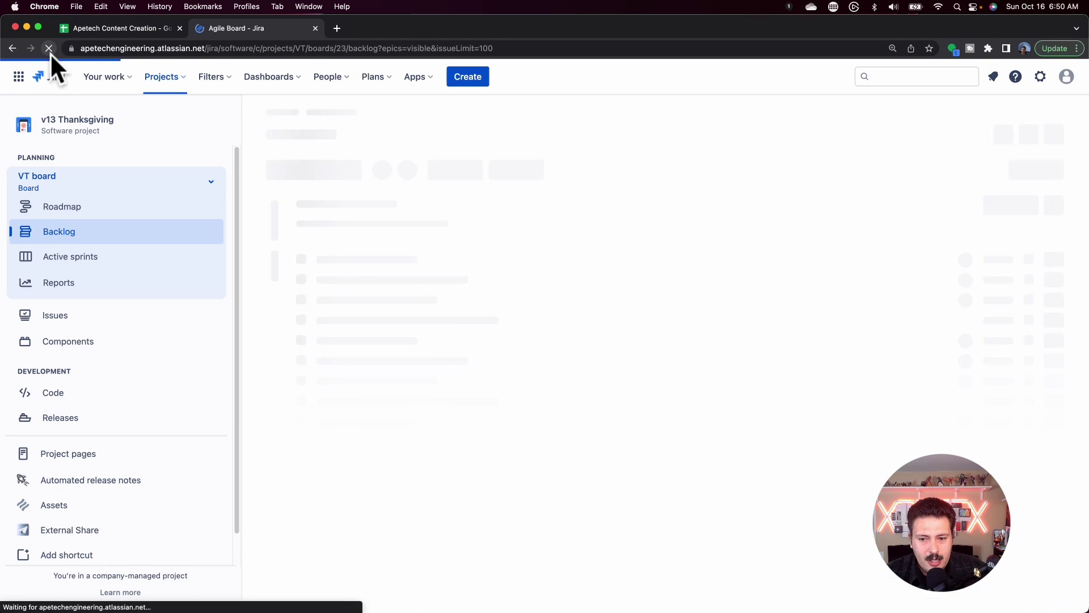
Close the epics panel and scroll the backlog to check the colour-coded epic labels.
{"action": "scroll", "coordinate": [663, 231], "scroll_direction": "down", "scroll_amount": 1}
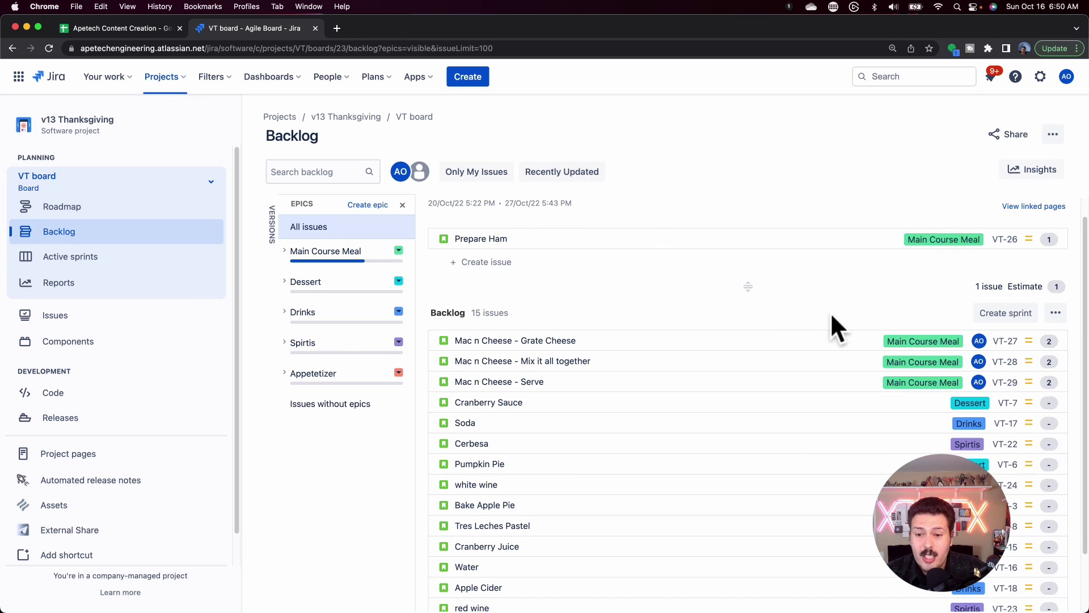
{"action": "scroll", "coordinate": [737, 284], "scroll_direction": "down", "scroll_amount": 1}
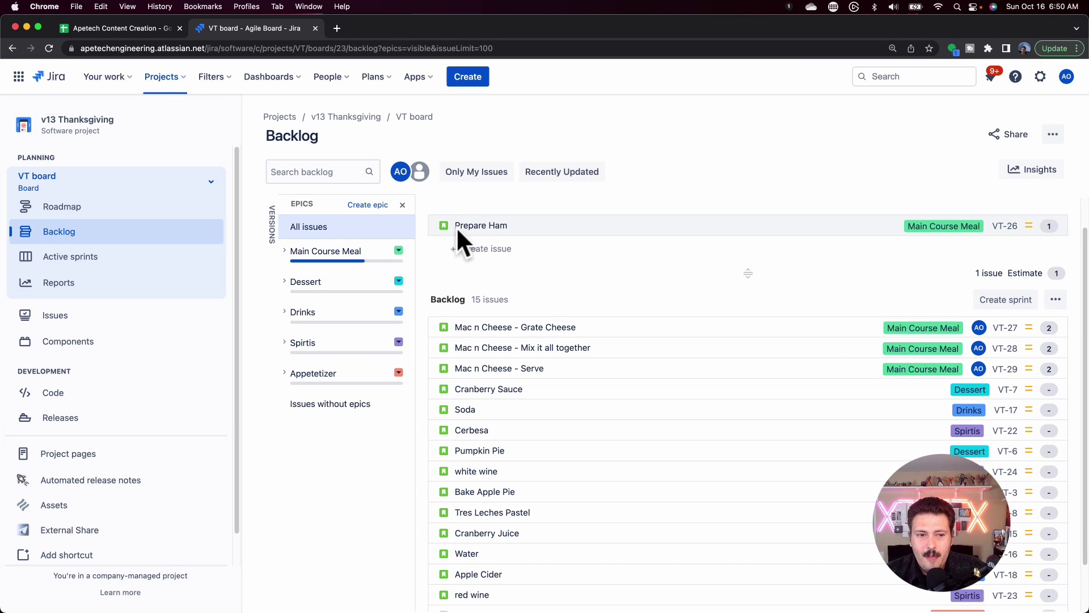
{"action": "left_click", "coordinate": [403, 205]}
{"action": "scroll", "coordinate": [798, 355], "scroll_direction": "down", "scroll_amount": 3}
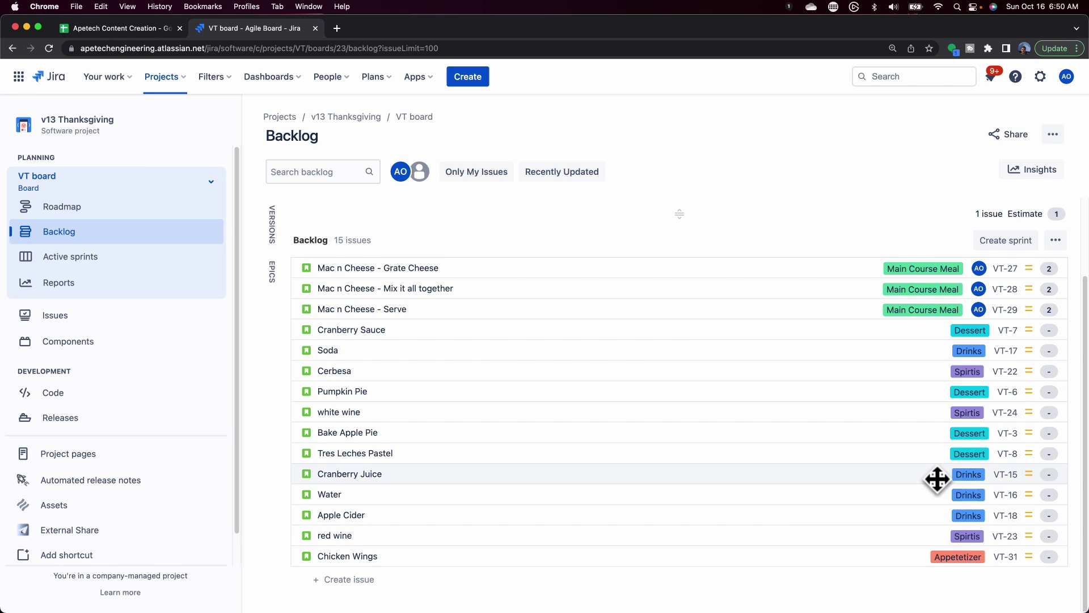
{"action": "scroll", "coordinate": [937, 479], "scroll_direction": "up", "scroll_amount": 3}
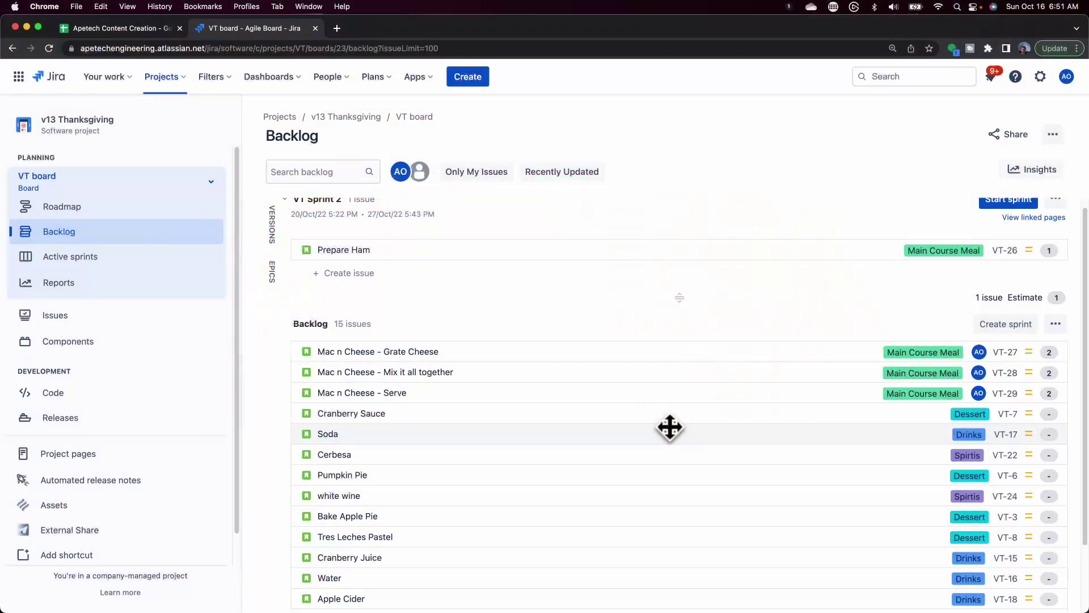
Reopen the epics panel and show the Color menu for Main Course Meal.
{"action": "scroll", "coordinate": [670, 427], "scroll_direction": "down", "scroll_amount": 3}
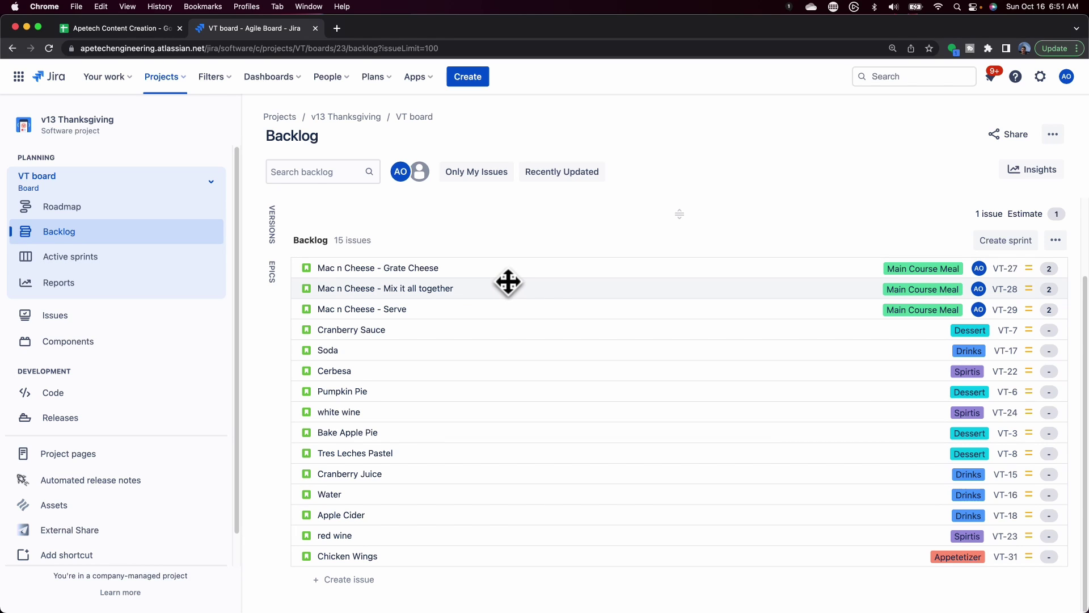
{"action": "left_click", "coordinate": [273, 276]}
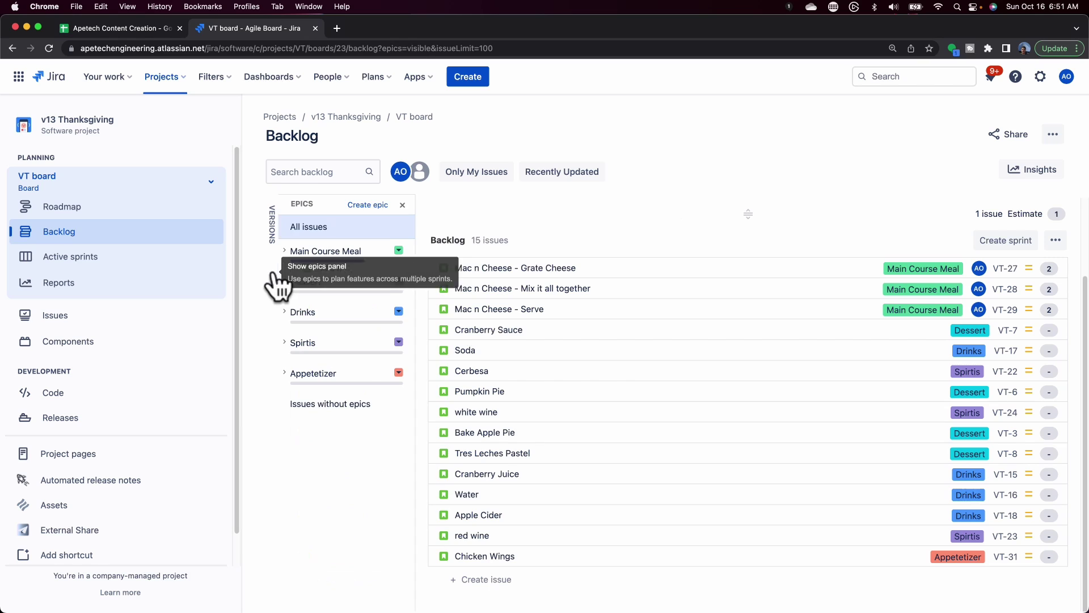
{"action": "left_click", "coordinate": [398, 251]}
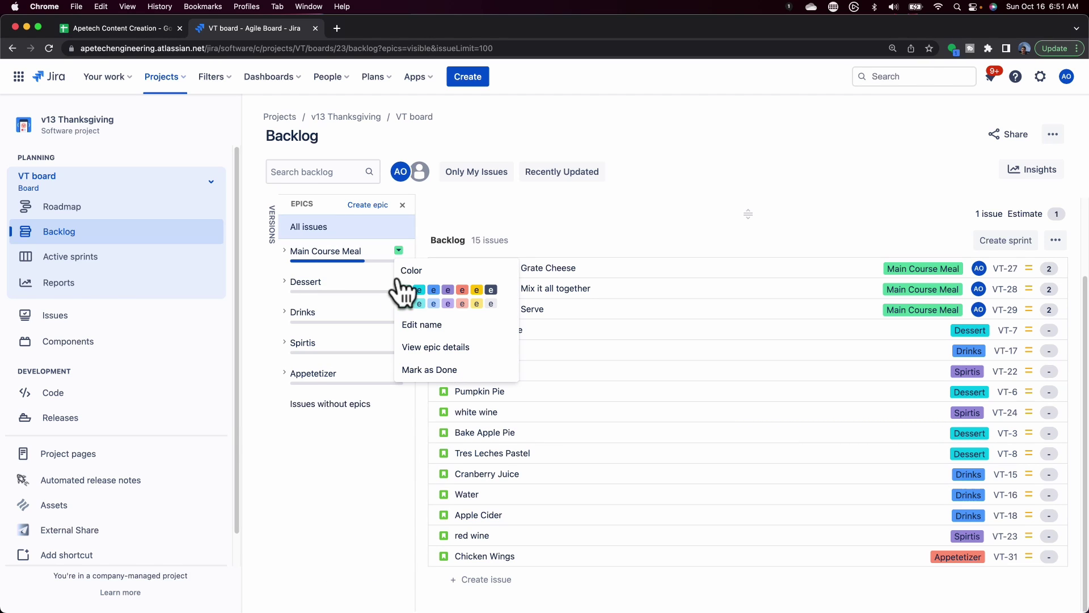